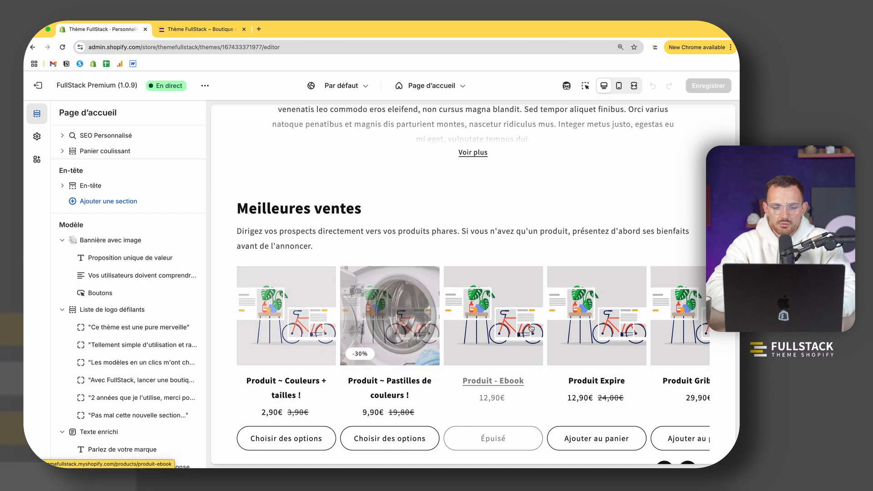
# Open the "Produit ~ Couleurs + tailles !" product page in the theme preview and look it over
pyautogui.click(274, 303)
pyautogui.click(604, 333)
pyautogui.click(604, 333)
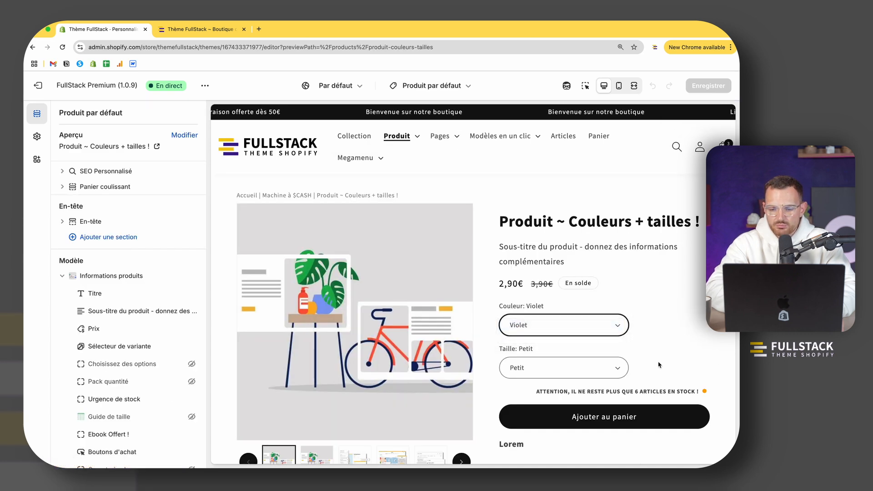
pyautogui.scroll(-3, 655, 364)
pyautogui.scroll(3, 655, 364)
# Open the "Bump en un clic" product page in the theme preview and set the browser zoom to 100%
pyautogui.moveTo(410, 142)
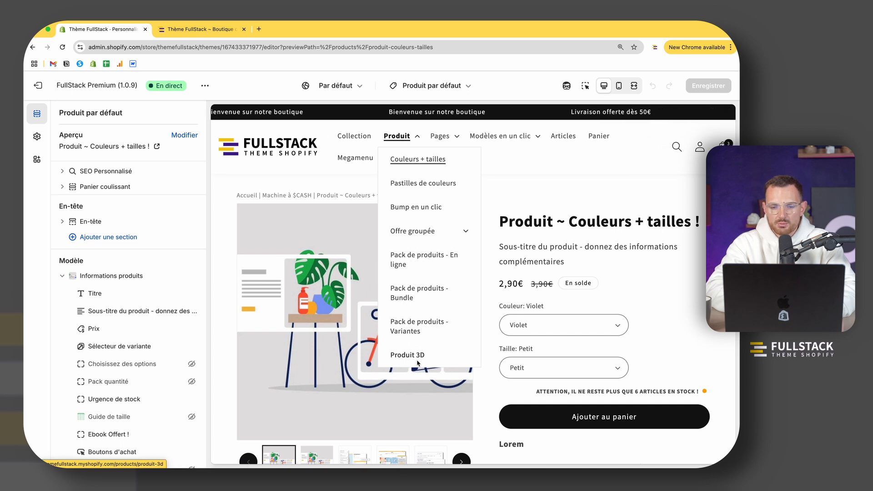
pyautogui.click(415, 211)
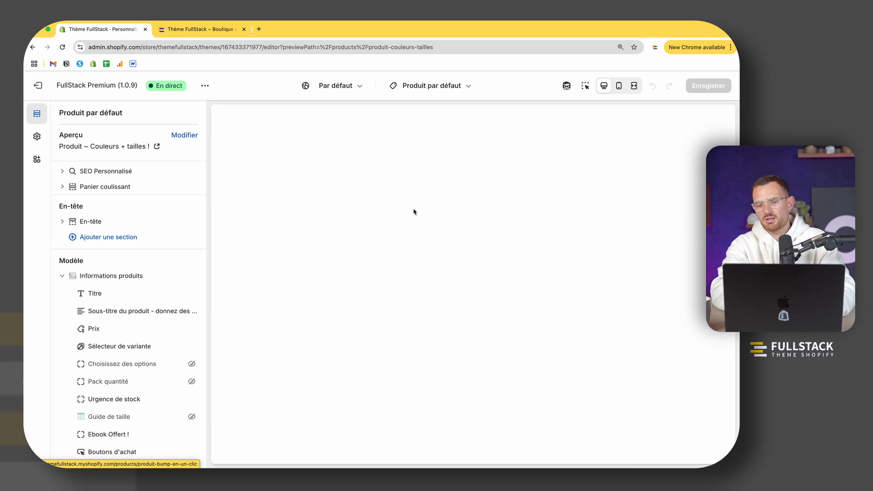
pyautogui.press('super+minus')
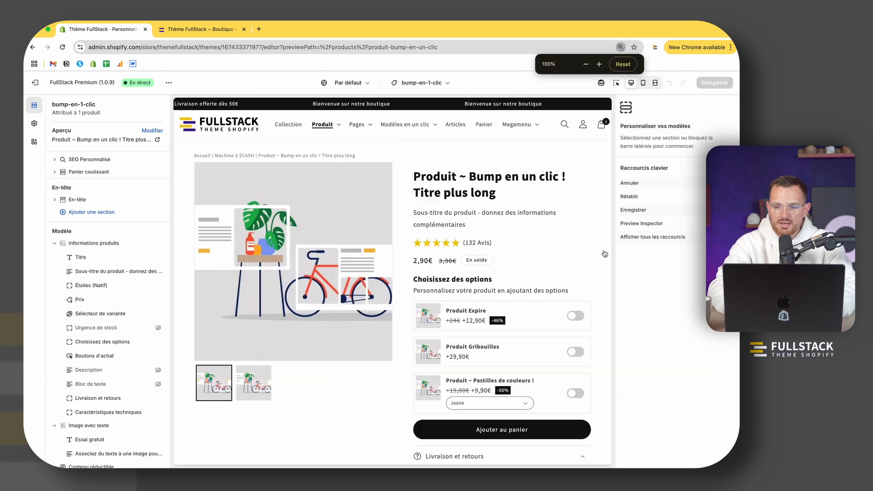
# Try the Produit Expire and Produit Gribouilles option toggles on the product page, leave them off, and look over the purchase area
pyautogui.click(554, 322)
pyautogui.click(552, 353)
pyautogui.click(549, 322)
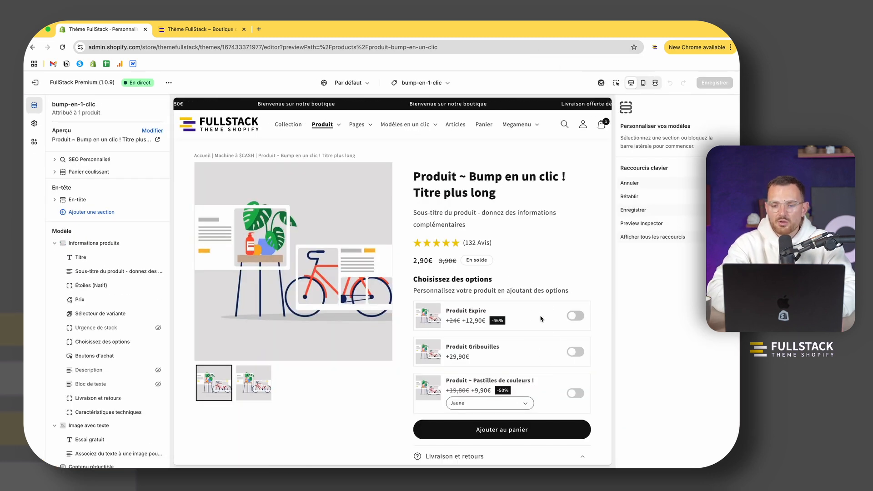
pyautogui.click(541, 317)
pyautogui.click(540, 322)
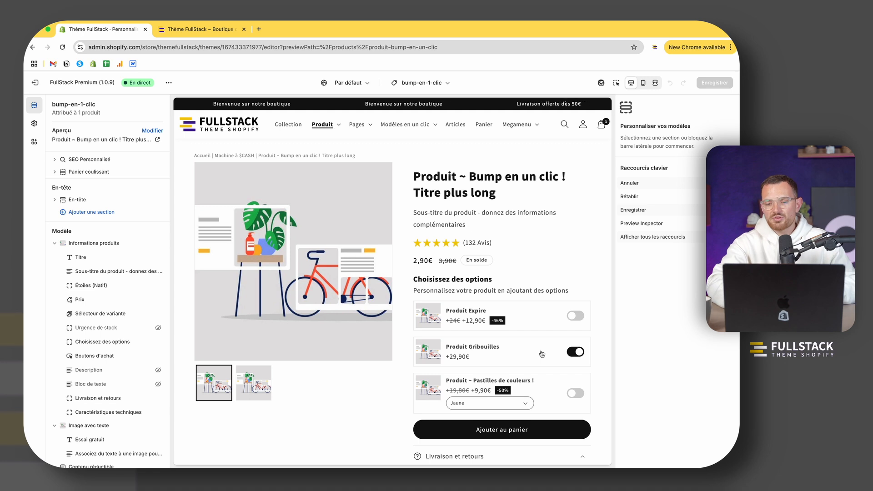
pyautogui.click(539, 351)
pyautogui.scroll(-1, 535, 347)
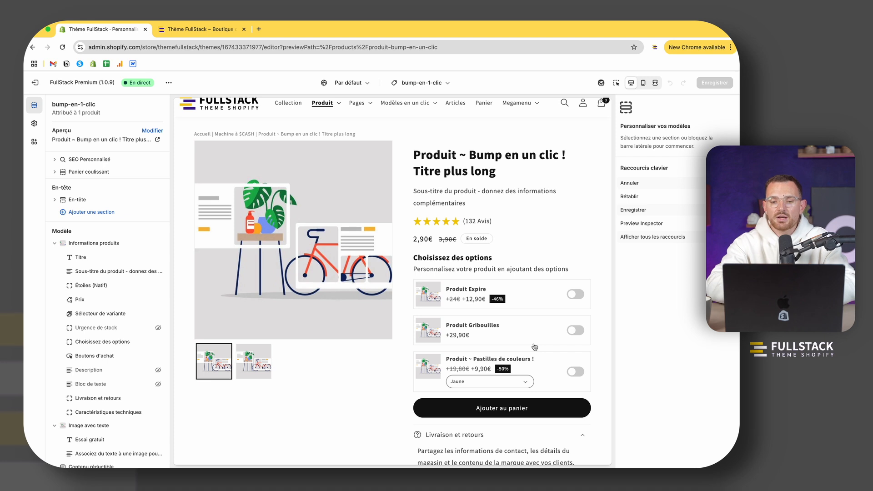
pyautogui.scroll(-2, 520, 223)
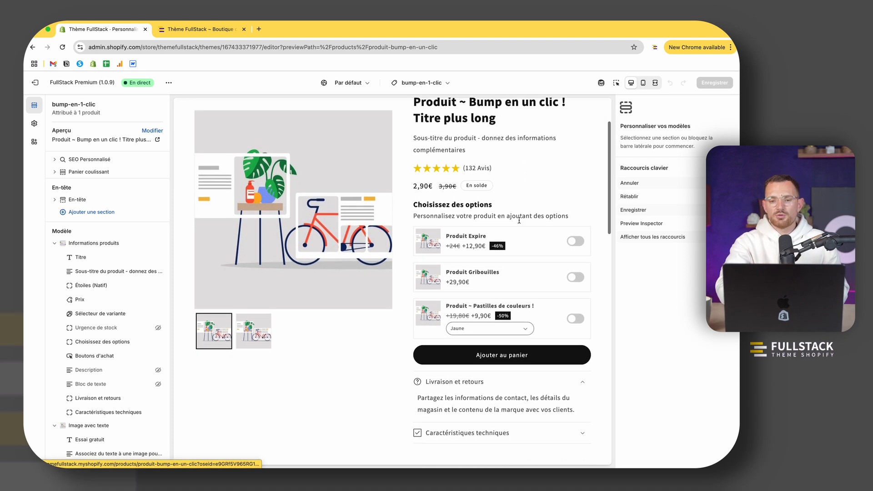
pyautogui.scroll(3, 519, 223)
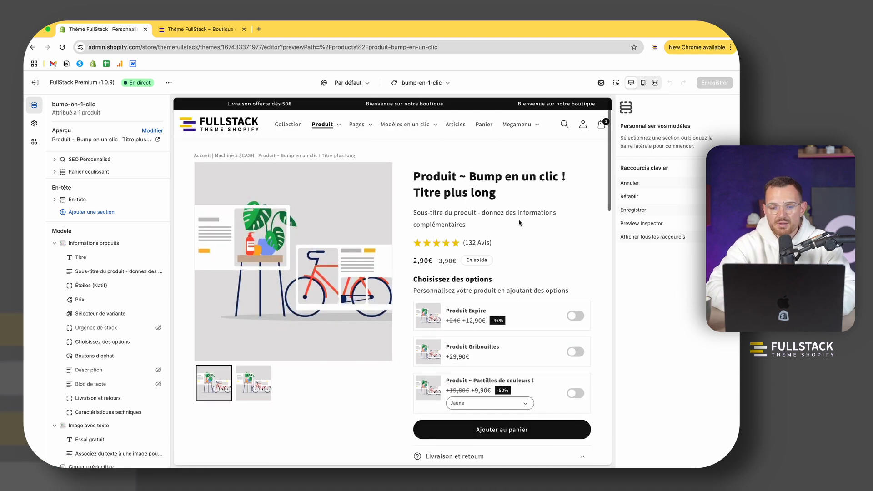
# Open the cart drawer in the preview, examine its discount banner, offers and subtotal, and close it
pyautogui.click(602, 124)
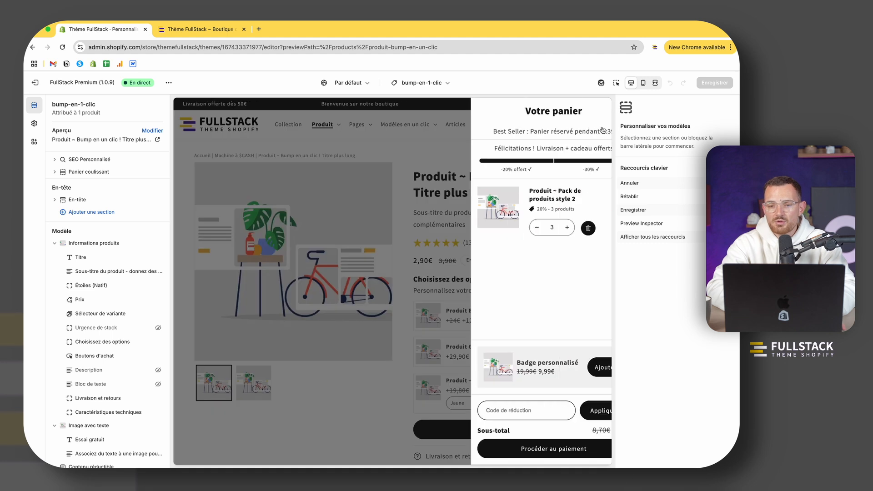
pyautogui.press('super+shift+4')
pyautogui.moveTo(496, 164); pyautogui.dragTo(585, 167)
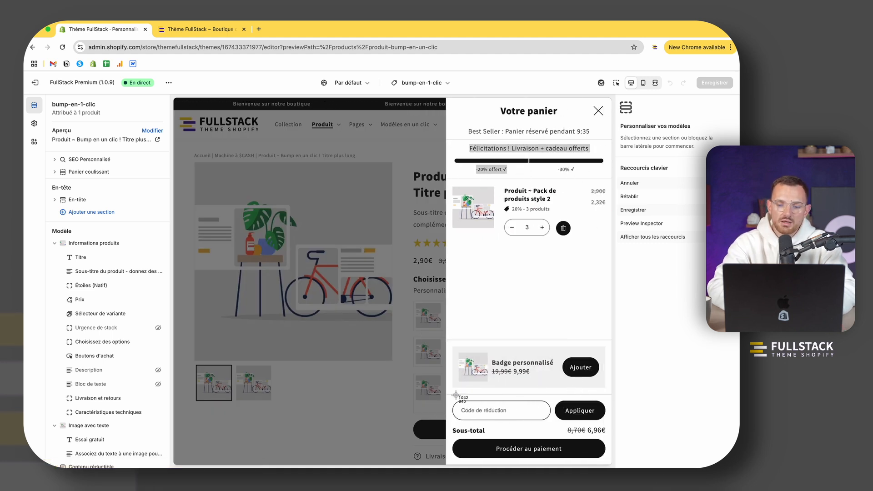
pyautogui.click(598, 112)
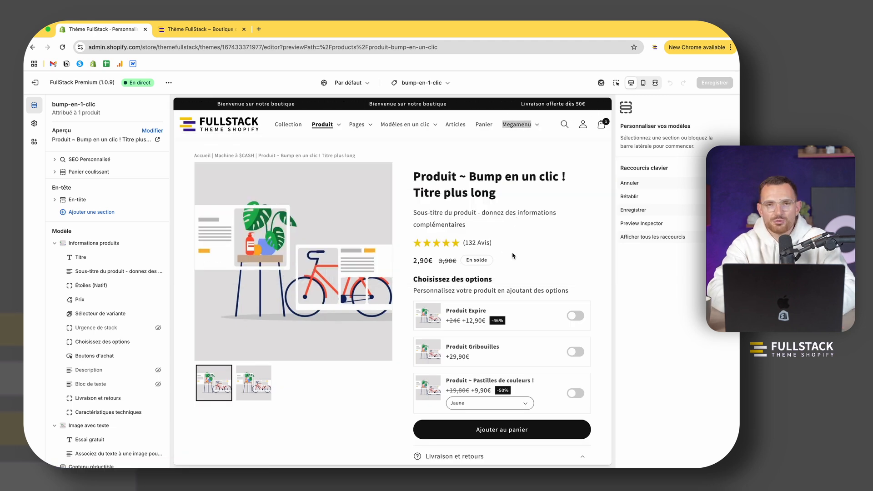
# Look over the product information in the preview and highlight the sale price line beneath the reviews
pyautogui.scroll(-1, 513, 256)
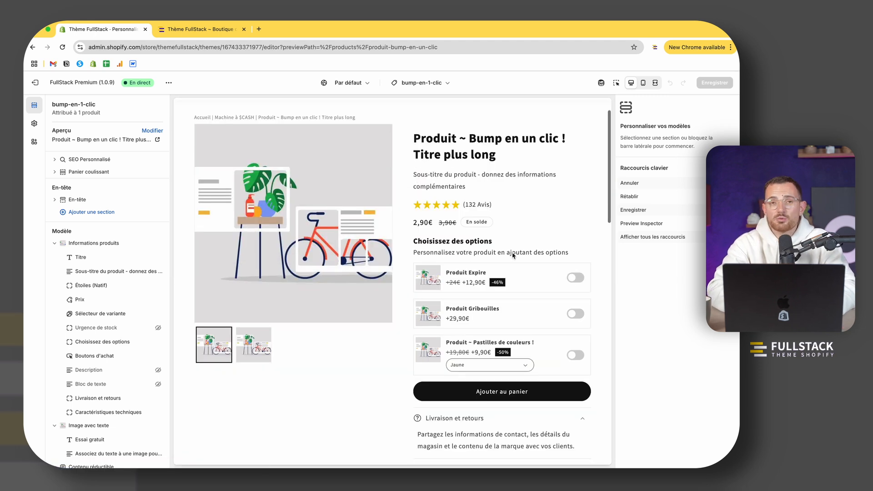
pyautogui.scroll(-1, 513, 256)
pyautogui.scroll(2, 433, 247)
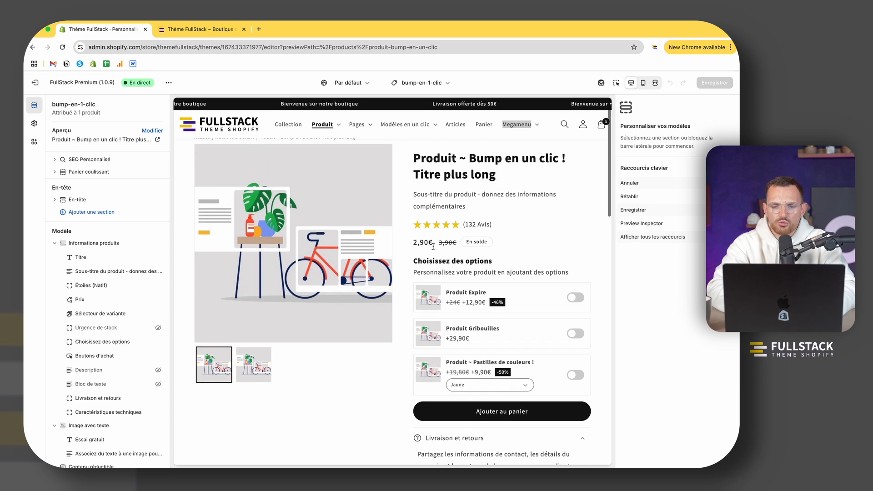
pyautogui.moveTo(433, 246); pyautogui.dragTo(413, 245)
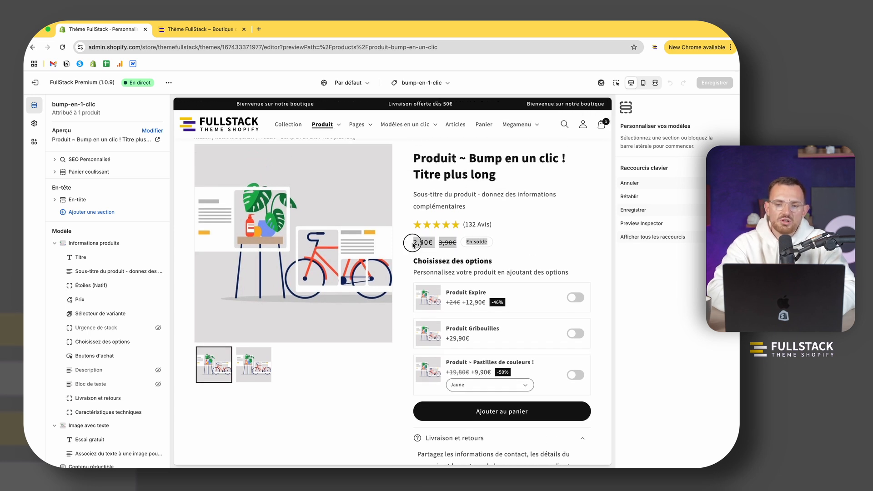
pyautogui.click(497, 251)
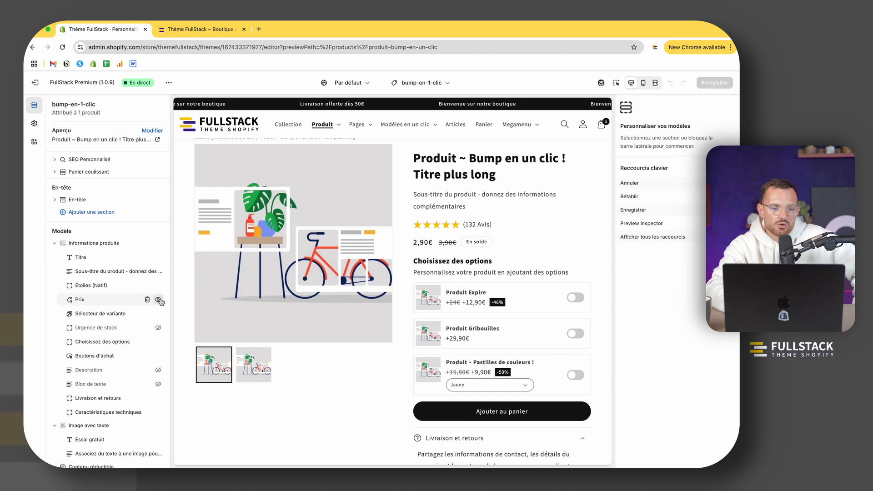
# Hide the Prix block in the Informations produits section and show it again
pyautogui.click(159, 301)
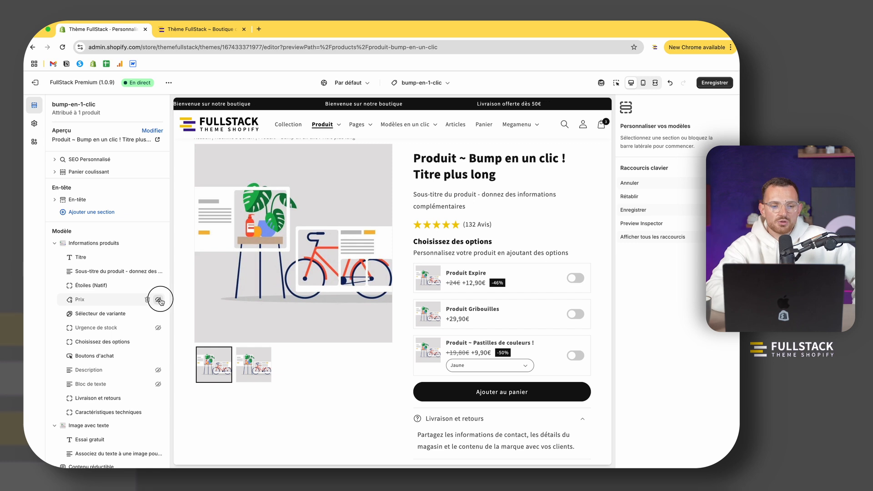
pyautogui.click(159, 300)
# Open the Prix block's settings and compare the product price display in the mobile and desktop previews
pyautogui.moveTo(69, 299)
pyautogui.mouseDown()
pyautogui.moveTo(71, 287)
pyautogui.moveTo(68, 306)
pyautogui.moveTo(72, 293)
pyautogui.moveTo(78, 300)
pyautogui.mouseUp()
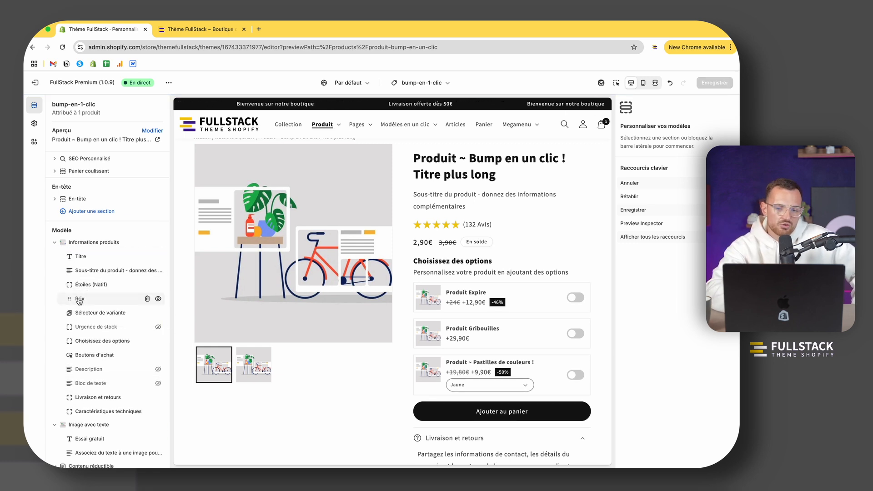
pyautogui.click(79, 300)
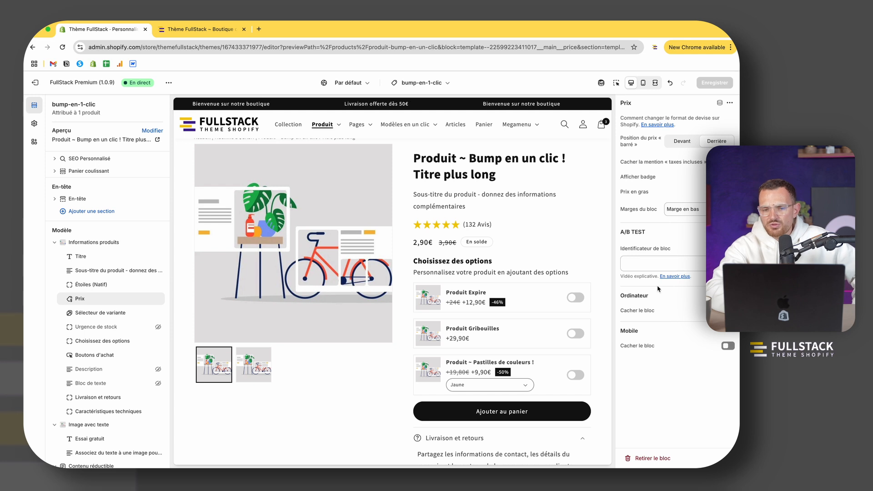
pyautogui.click(643, 83)
pyautogui.scroll(-3, 432, 274)
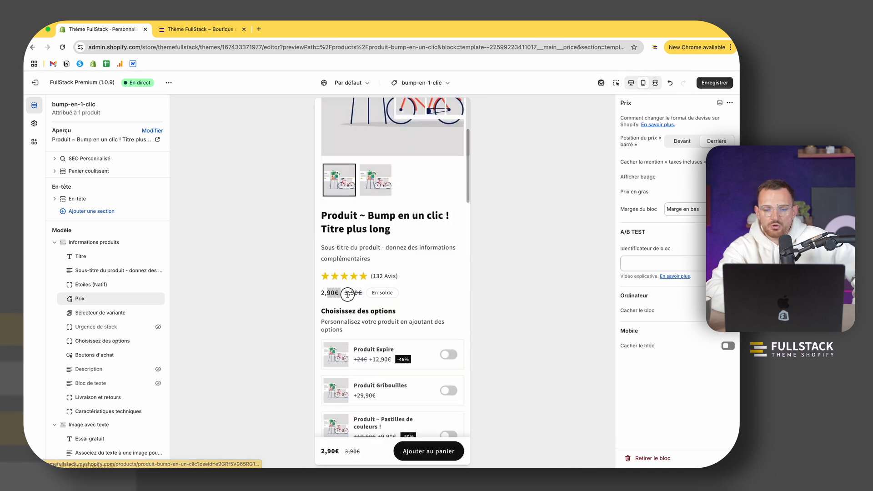
pyautogui.click(631, 84)
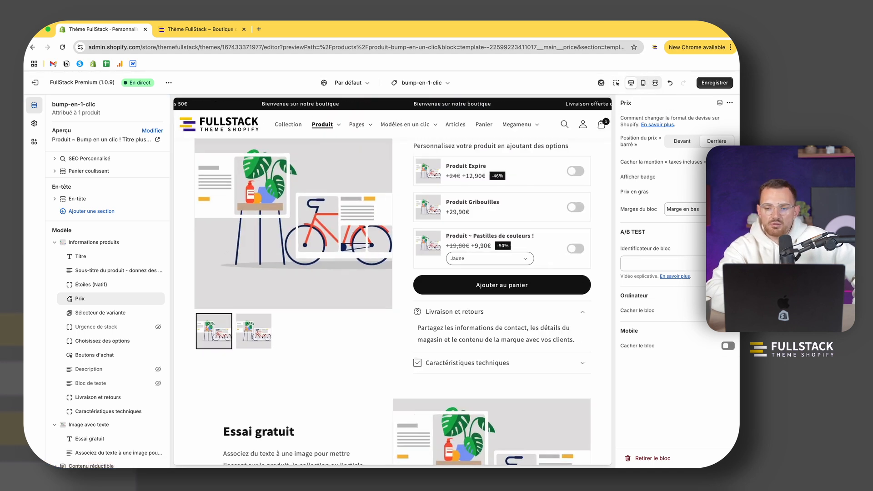
pyautogui.scroll(5, 223, 218)
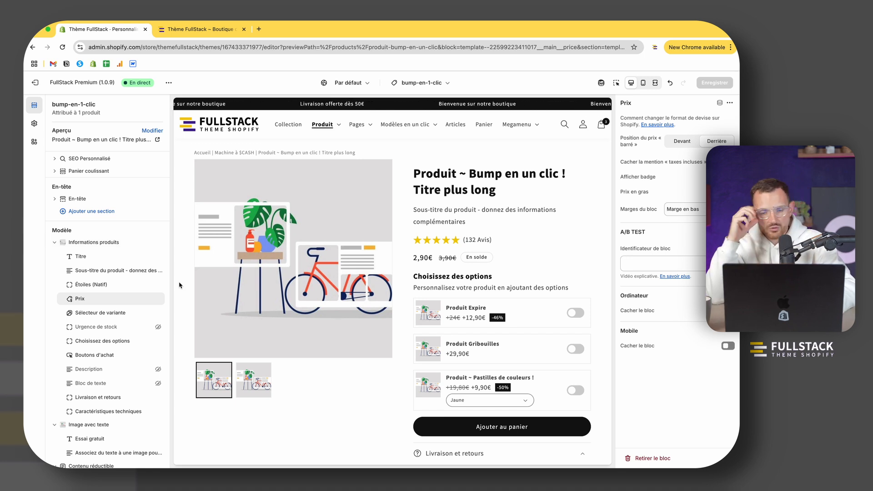
# Open the Informations produits section's settings and examine its "Cacher la section" options for desktop and mobile
pyautogui.click(96, 244)
pyautogui.scroll(-5, 699, 383)
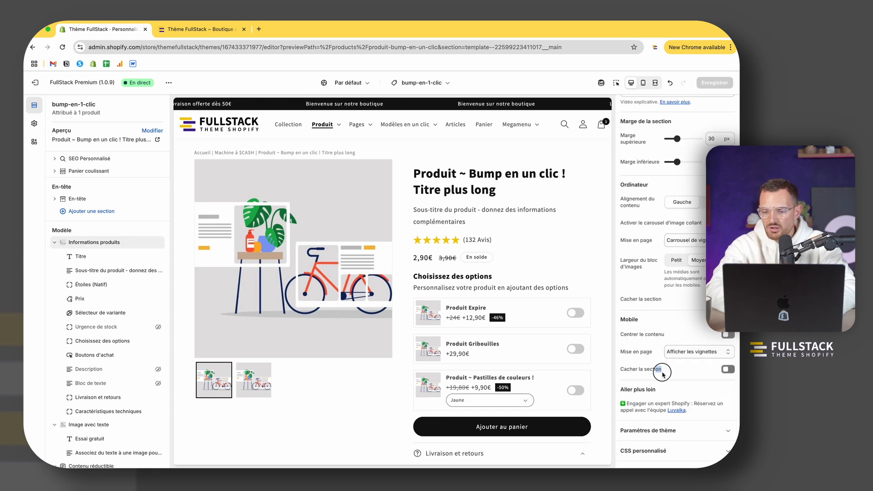
pyautogui.moveTo(621, 299); pyautogui.dragTo(673, 300)
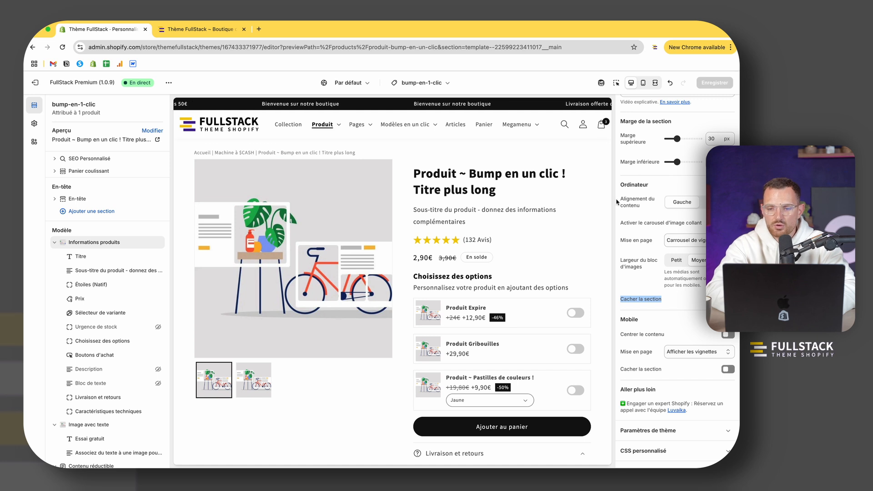
# Open the Titre block's settings in Informations produits and dismiss the section picker without adding anything
pyautogui.click(87, 256)
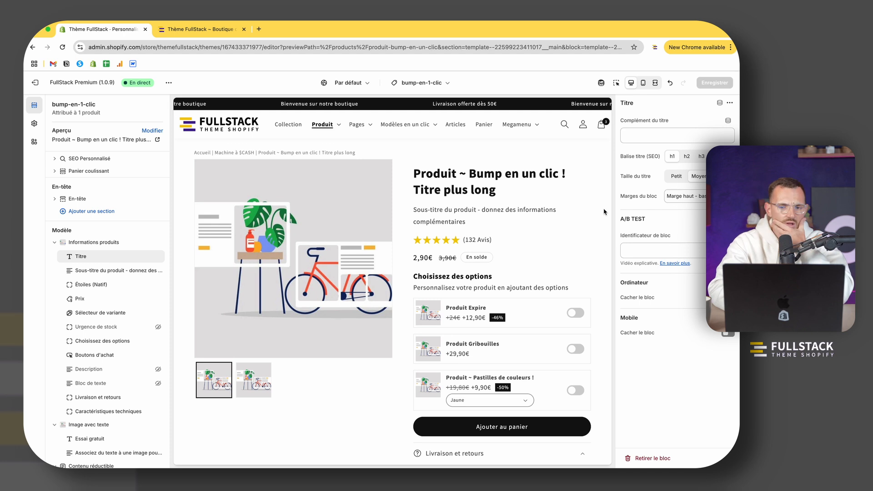
pyautogui.click(107, 236)
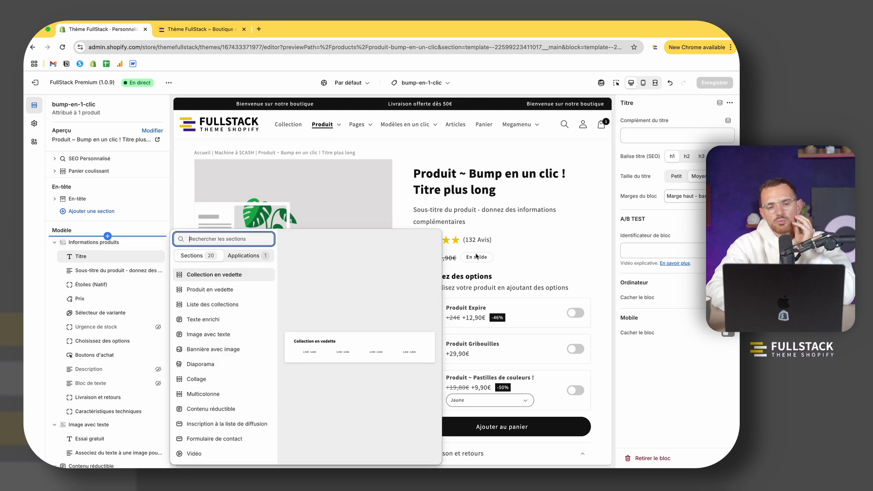
pyautogui.click(521, 205)
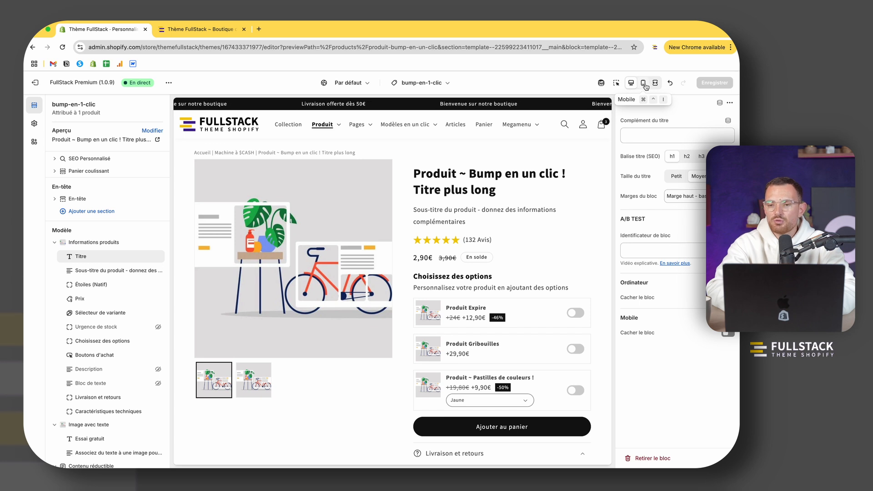
# Try inspecting the storefront preview with the developer tools, widening the page area beside them, and close the tools
pyautogui.press('super+alt+i')
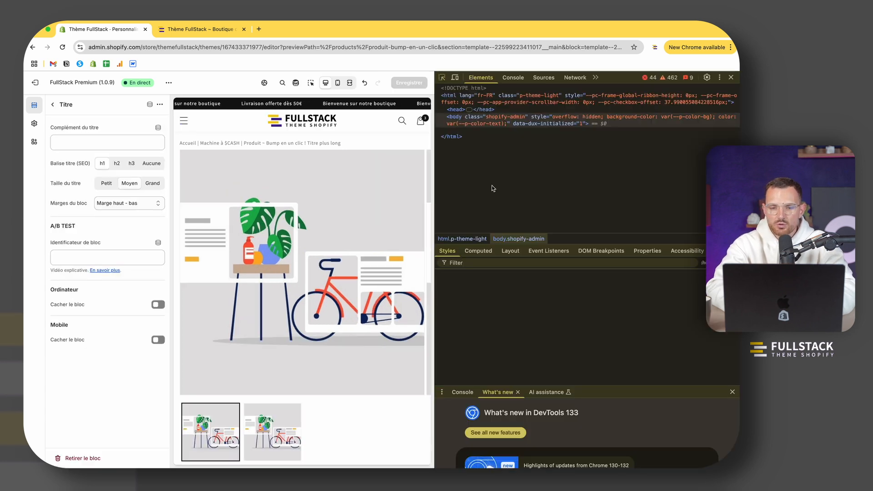
pyautogui.click(442, 78)
pyautogui.click(434, 115)
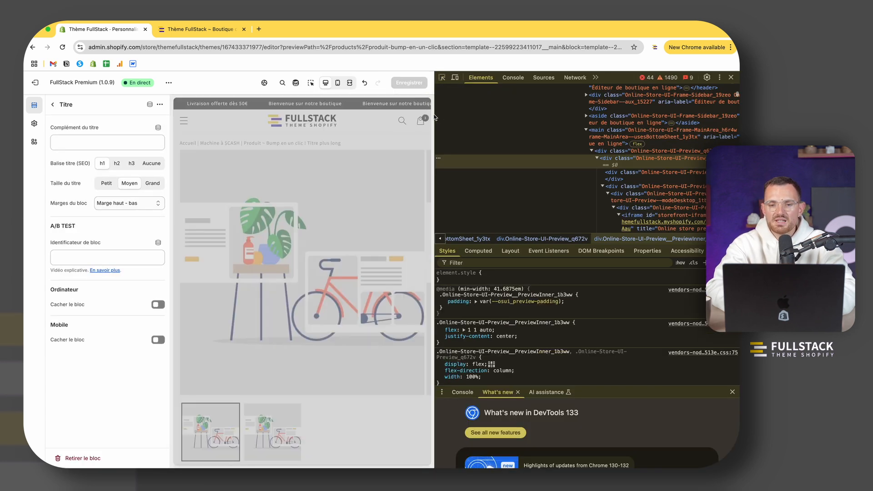
pyautogui.moveTo(434, 115); pyautogui.dragTo(604, 115)
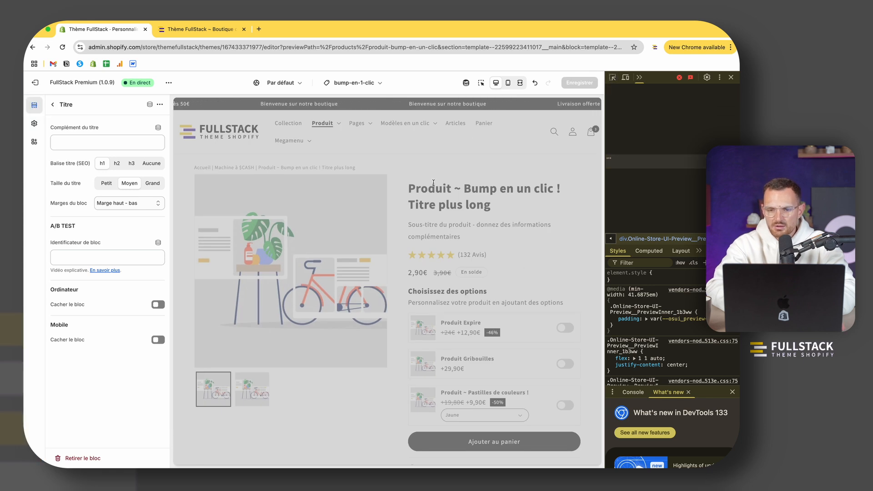
pyautogui.scroll(-6, 282, 371)
pyautogui.scroll(7, 282, 371)
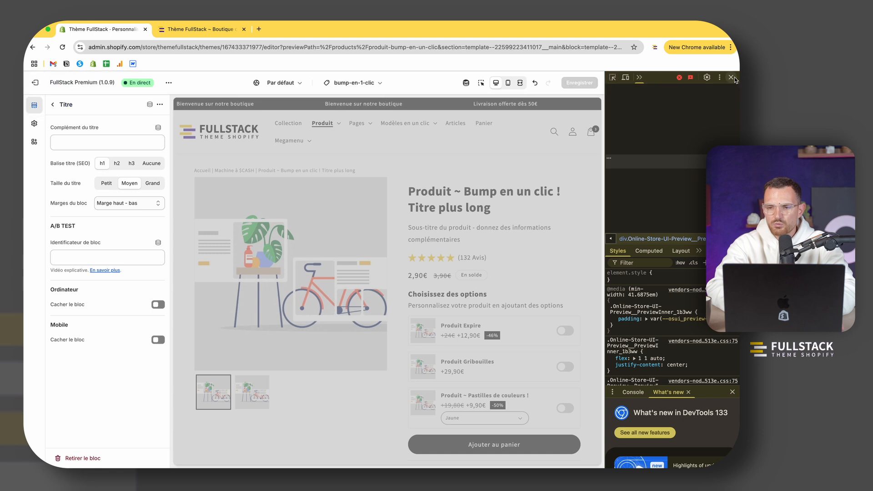
pyautogui.press('super+alt+i')
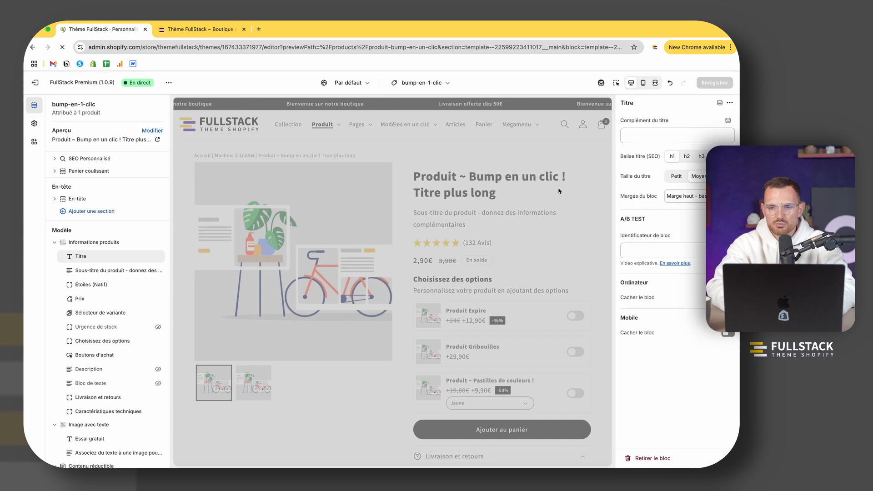
# Reload the theme editor and inspect the product's sale price element in the developer tools
pyautogui.press('super+r')
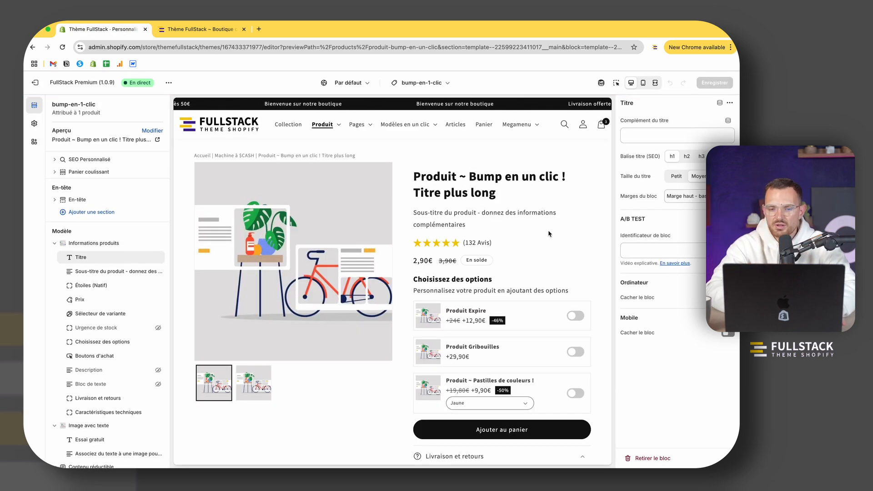
pyautogui.rightClick(417, 261)
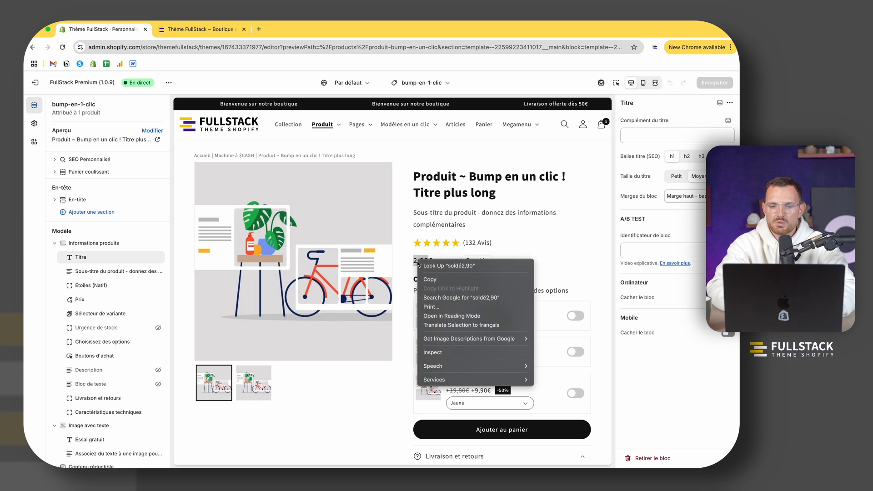
pyautogui.click(440, 353)
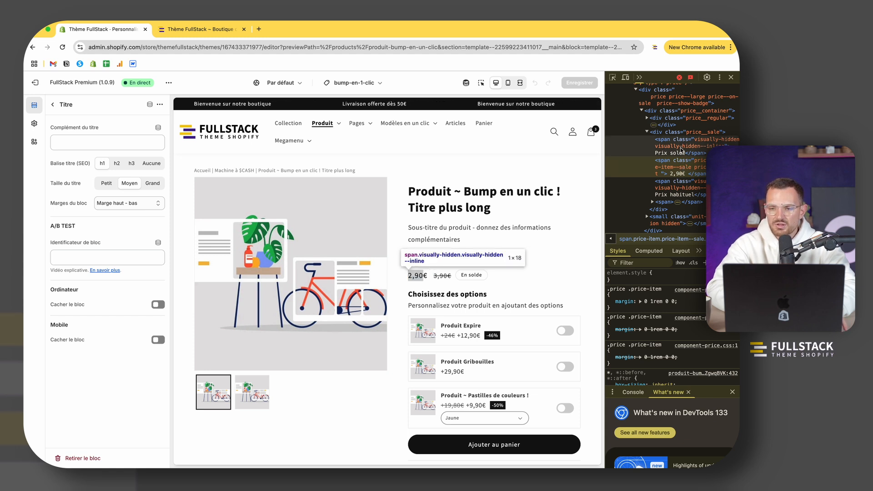
# Examine the class names on the price's outer container in the developer tools and single out its price class
pyautogui.scroll(1, 678, 116)
pyautogui.click(677, 117)
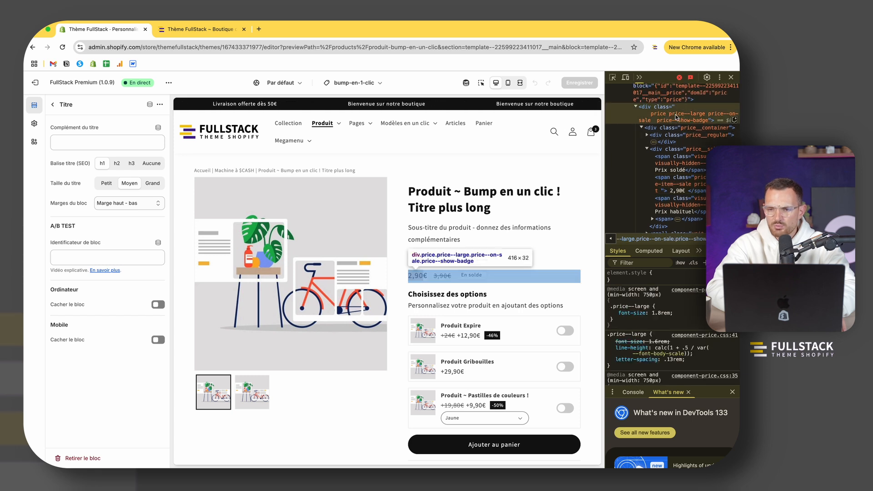
pyautogui.doubleClick(660, 115)
pyautogui.doubleClick(659, 114)
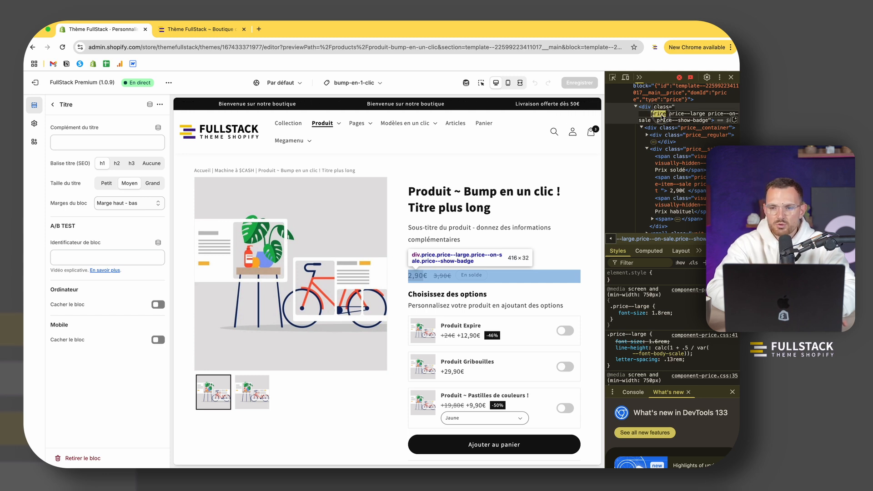
pyautogui.tripleClick(662, 117)
pyautogui.click(678, 128)
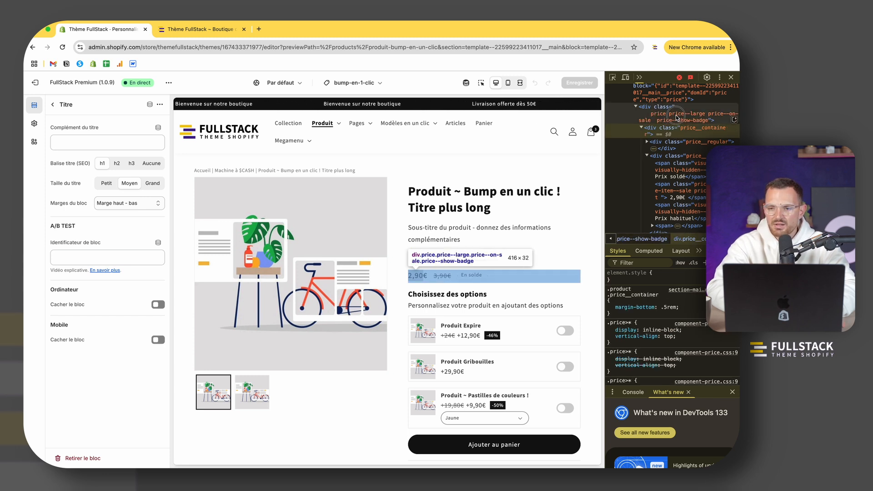
pyautogui.doubleClick(672, 117)
pyautogui.click(670, 115)
pyautogui.moveTo(669, 117); pyautogui.dragTo(702, 117)
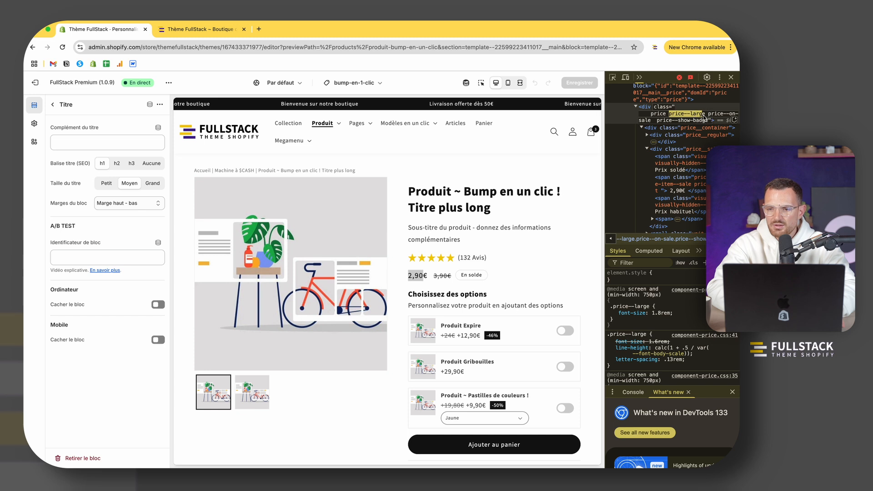
pyautogui.doubleClick(659, 115)
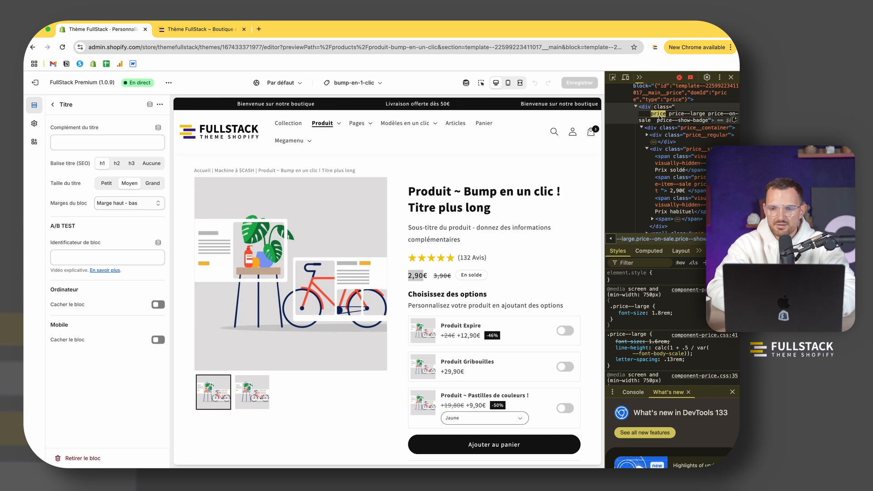
# Open the Informations produits section's settings and expand its CSS personnalisé area
pyautogui.click(54, 104)
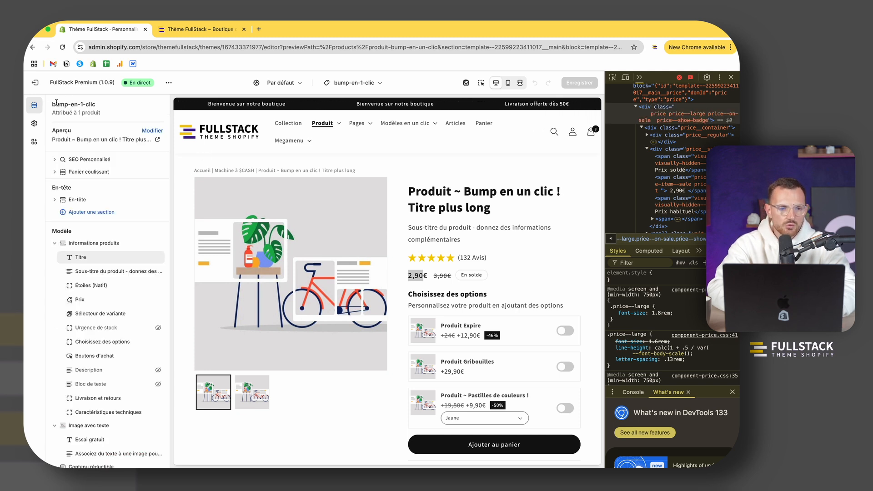
pyautogui.click(105, 237)
pyautogui.click(88, 246)
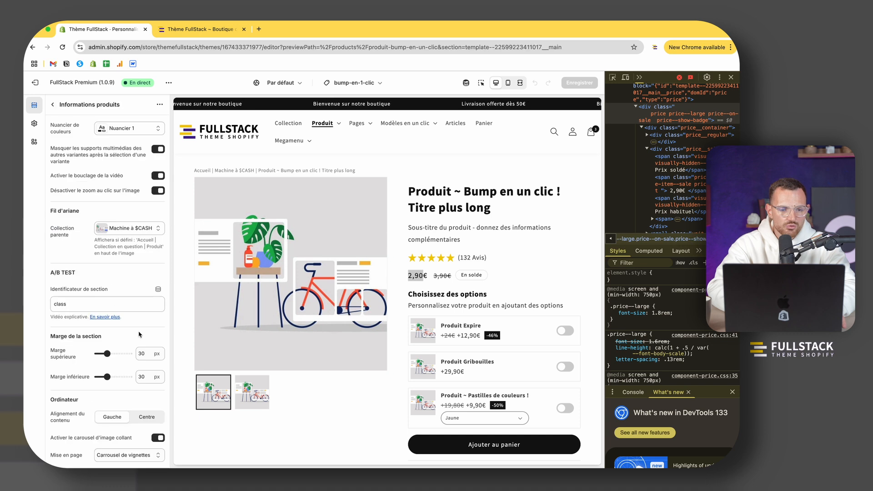
pyautogui.scroll(-10, 91, 319)
pyautogui.click(85, 452)
pyautogui.scroll(-4, 82, 380)
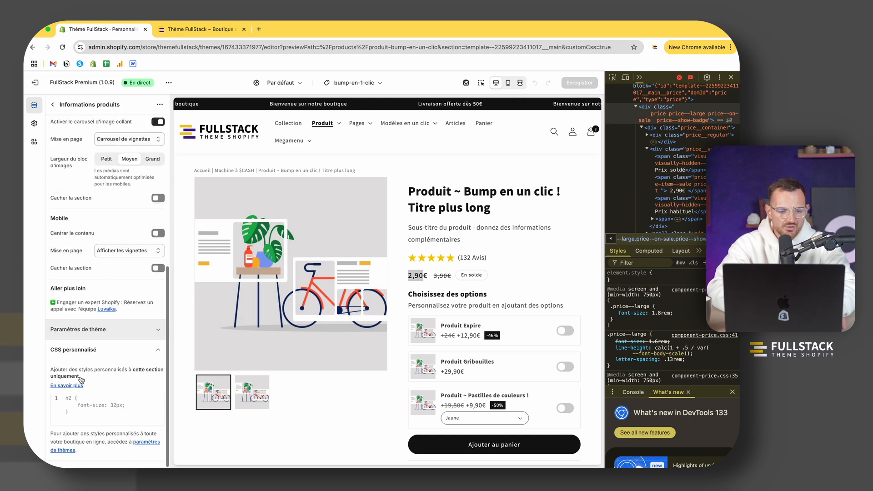
# Enter the custom CSS rule .price { display: none; } for the section and check the product page preview
pyautogui.click(108, 405)
pyautogui.write('.price')
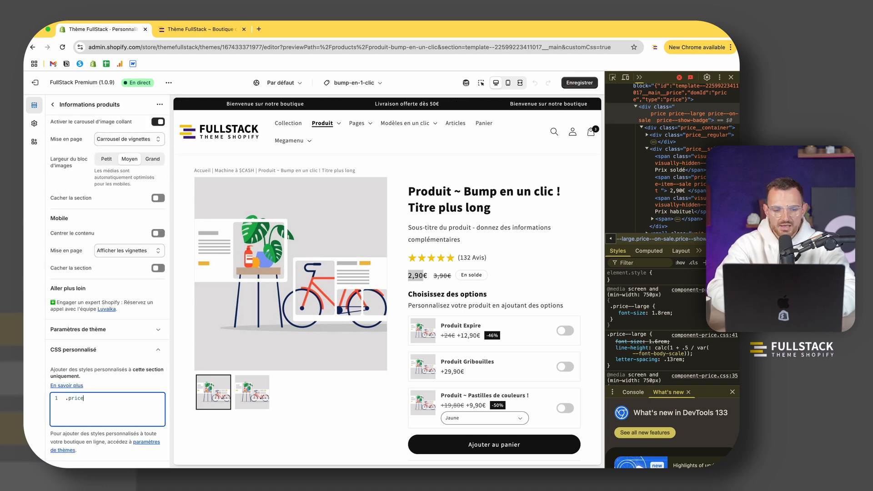
pyautogui.write(' { displau')
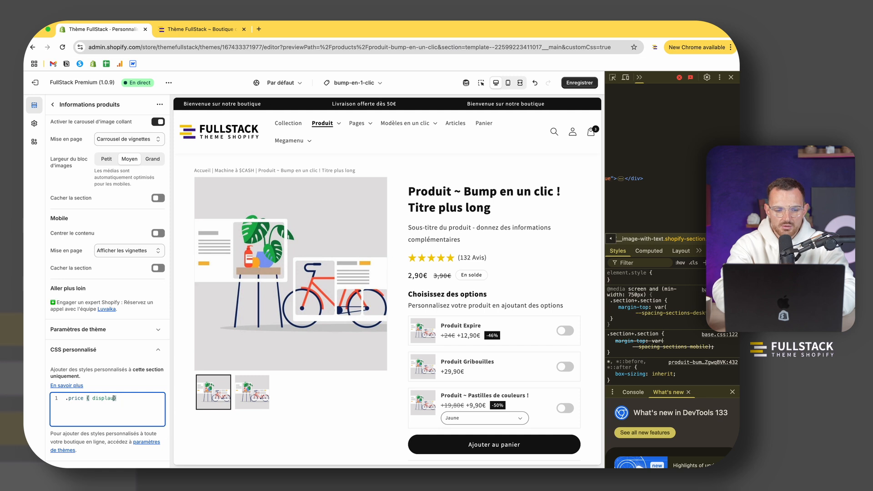
pyautogui.write('y')
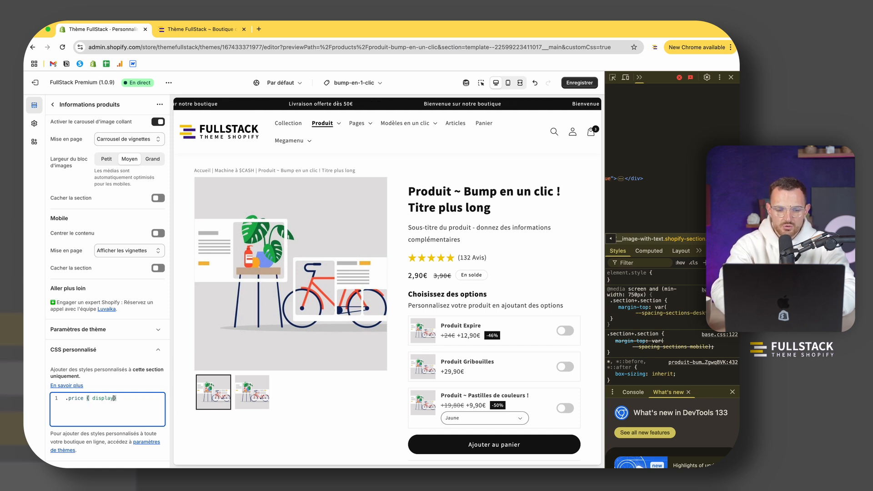
pyautogui.write(': non;')
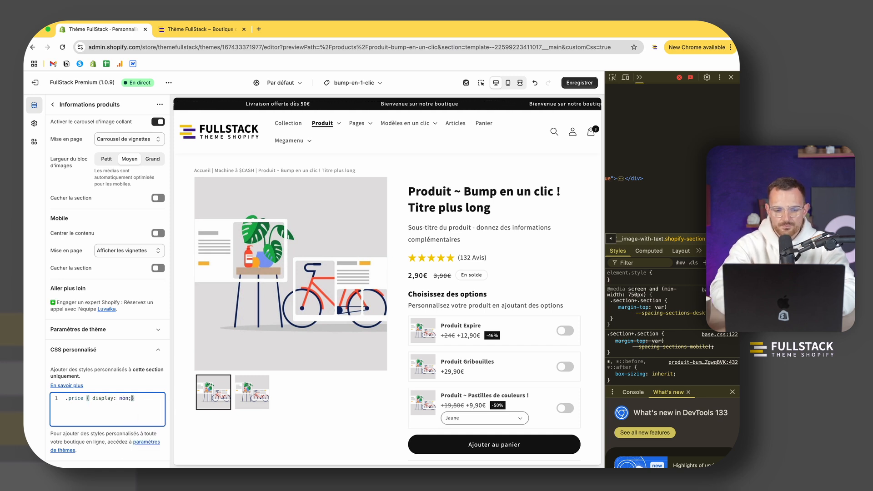
pyautogui.click(114, 379)
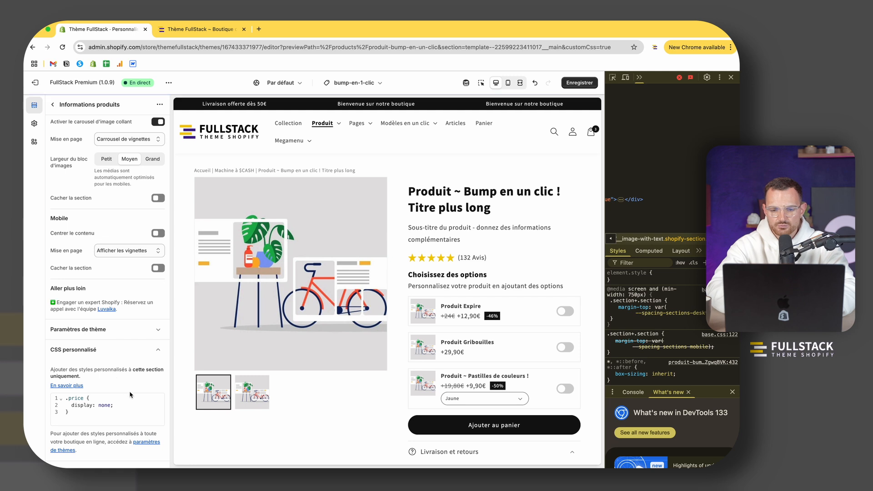
pyautogui.moveTo(429, 228); pyautogui.dragTo(519, 260)
pyautogui.scroll(-15, 519, 259)
pyautogui.scroll(15, 517, 258)
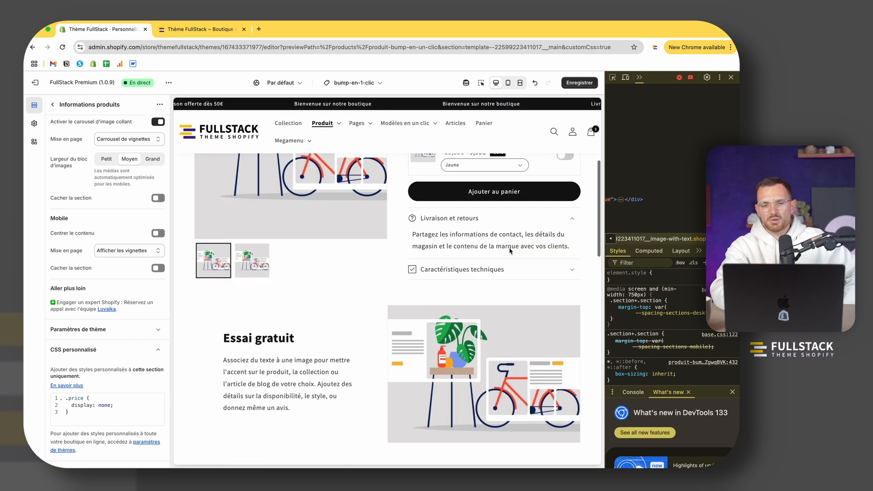
# Inspect the product title element and replace the price selector in the custom CSS with its product__title class
pyautogui.click(91, 418)
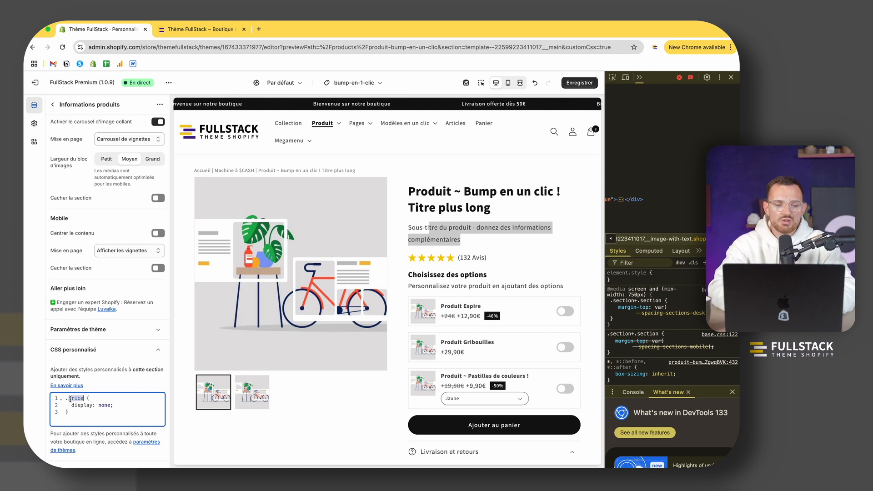
pyautogui.press('super+shift+c')
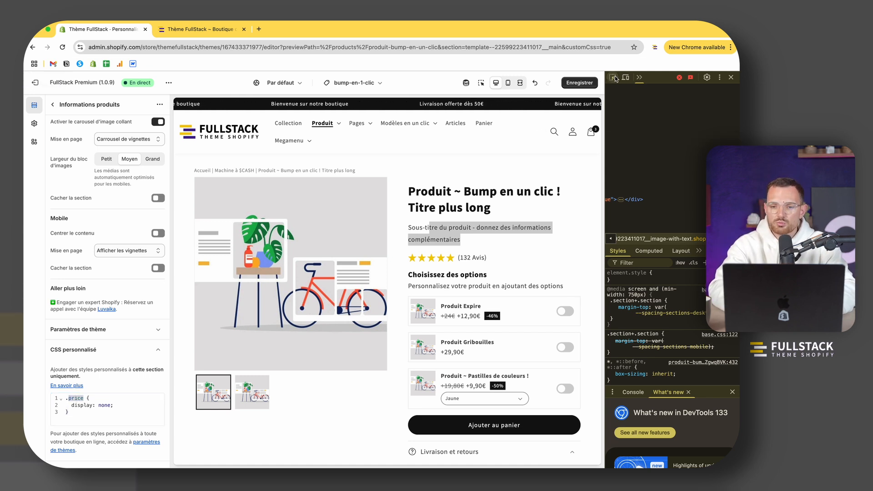
pyautogui.click(469, 190)
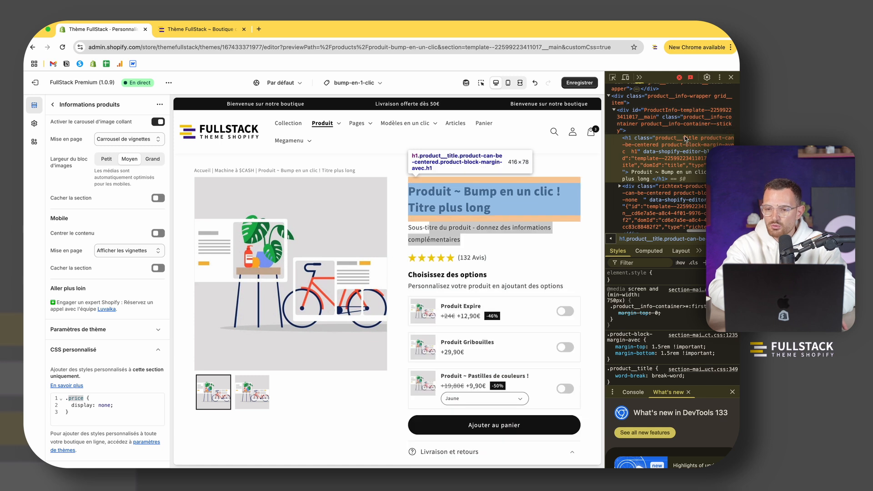
pyautogui.doubleClick(687, 141)
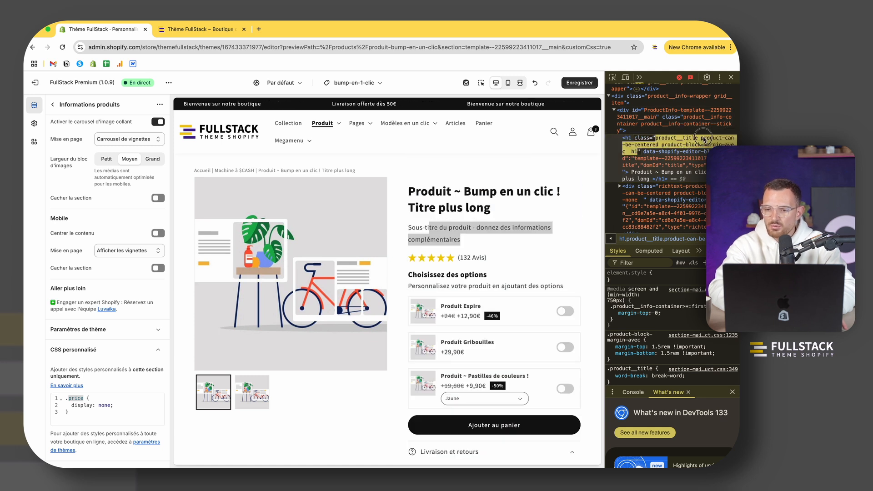
pyautogui.click(698, 140)
pyautogui.doubleClick(688, 138)
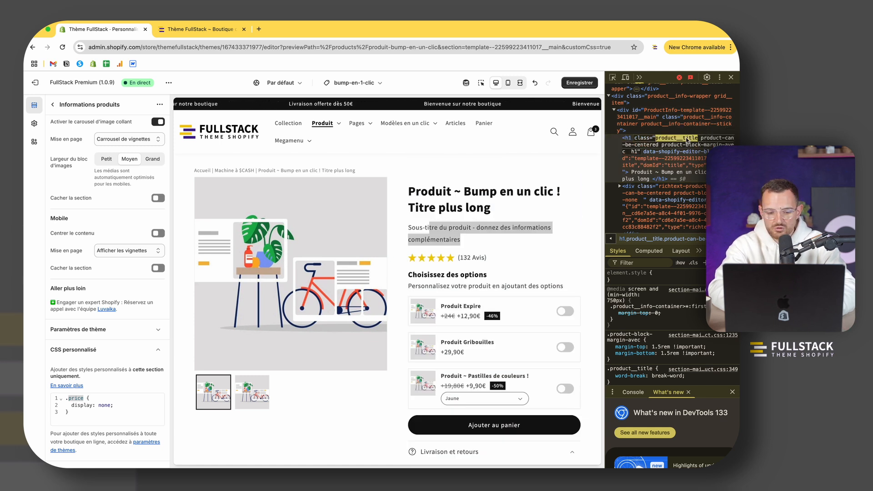
pyautogui.doubleClick(77, 398)
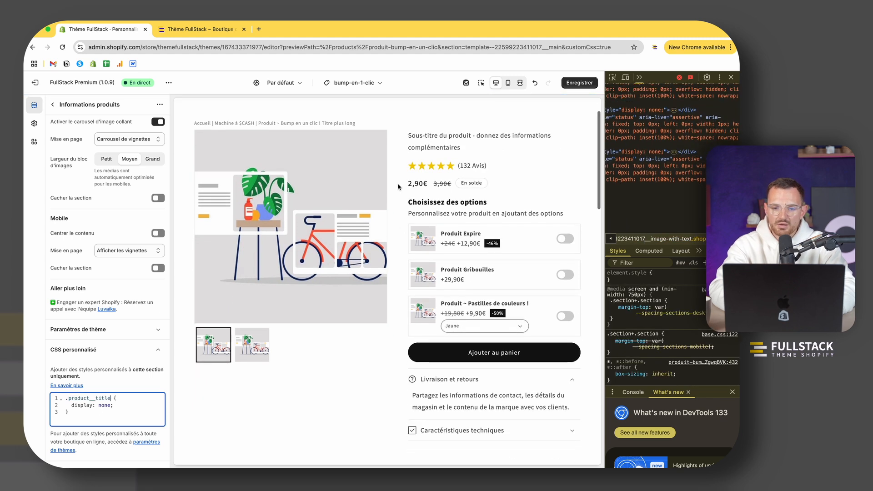
# Clear all custom CSS from the Informations produits section and return to the template's section list
pyautogui.hotkey('ctrl', 'a')
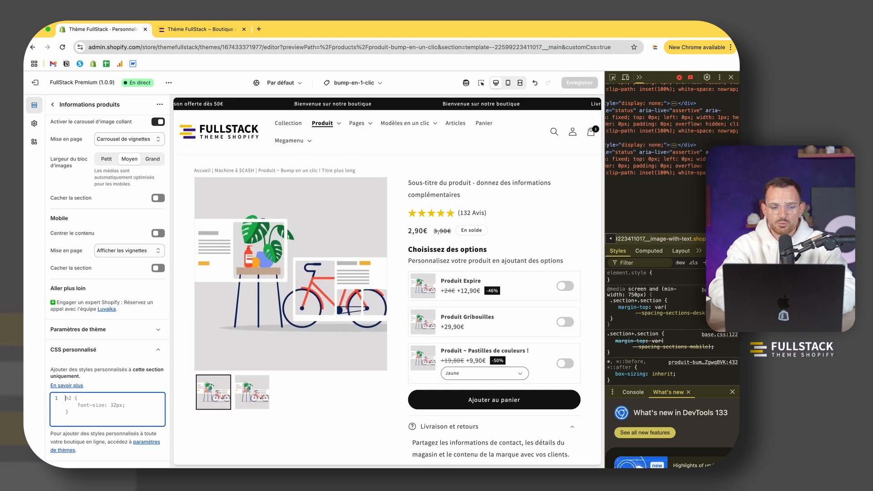
pyautogui.press('BackSpace')
pyautogui.click(53, 105)
# Try the Titre block's Cacher le bloc options for desktop and mobile, then return to the section list
pyautogui.click(96, 257)
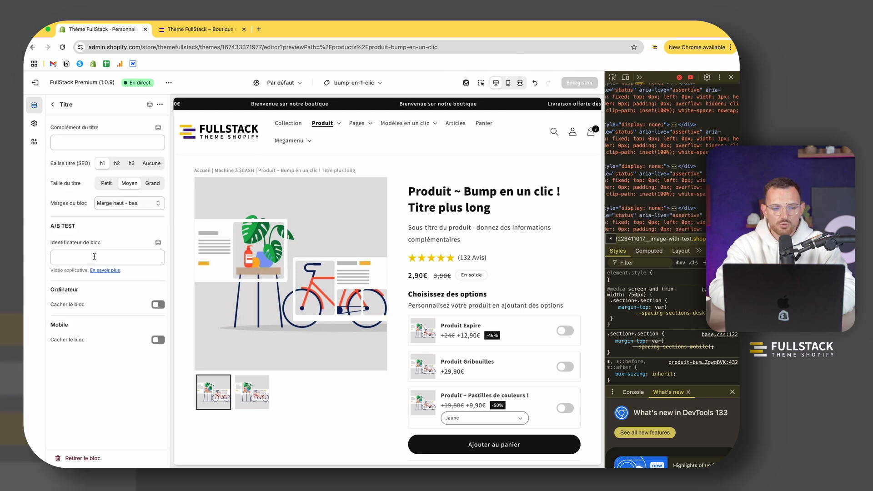
pyautogui.click(158, 305)
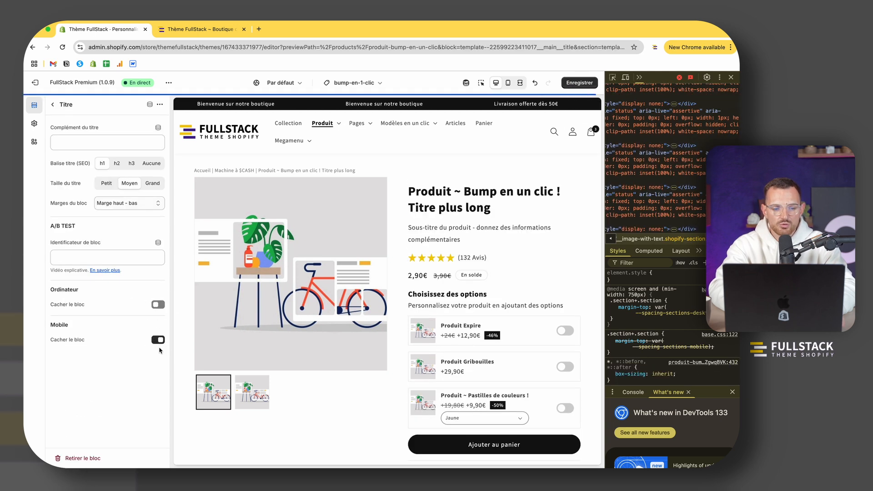
pyautogui.click(53, 104)
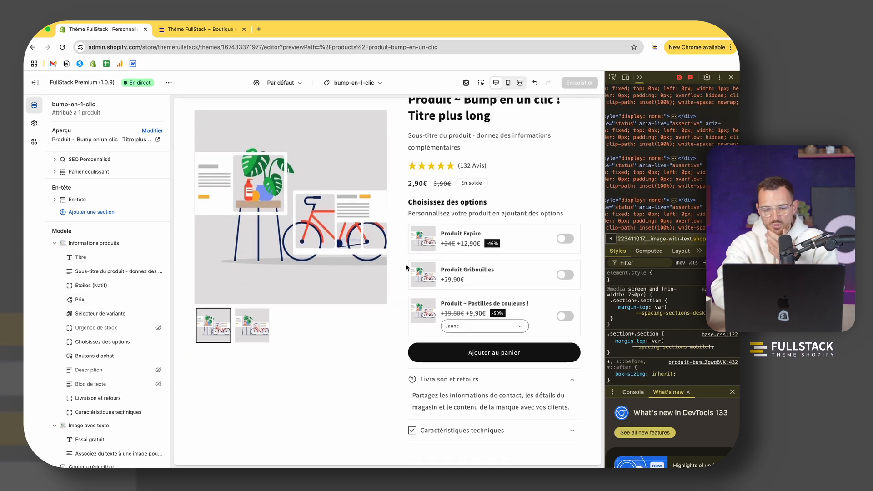
# Review the product page preview, expanding and collapsing the Caractéristiques techniques section
pyautogui.scroll(2, 406, 266)
pyautogui.scroll(-4, 408, 267)
pyautogui.moveTo(421, 260); pyautogui.dragTo(445, 289)
pyautogui.click(452, 311)
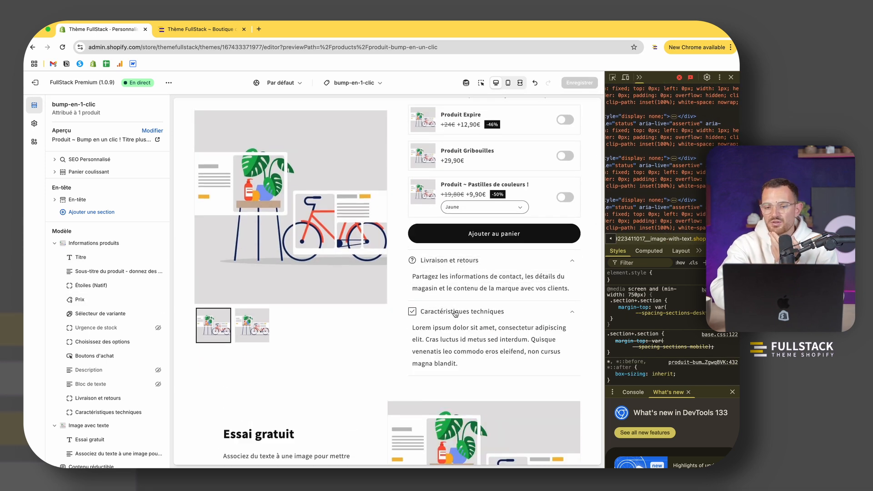
pyautogui.click(451, 311)
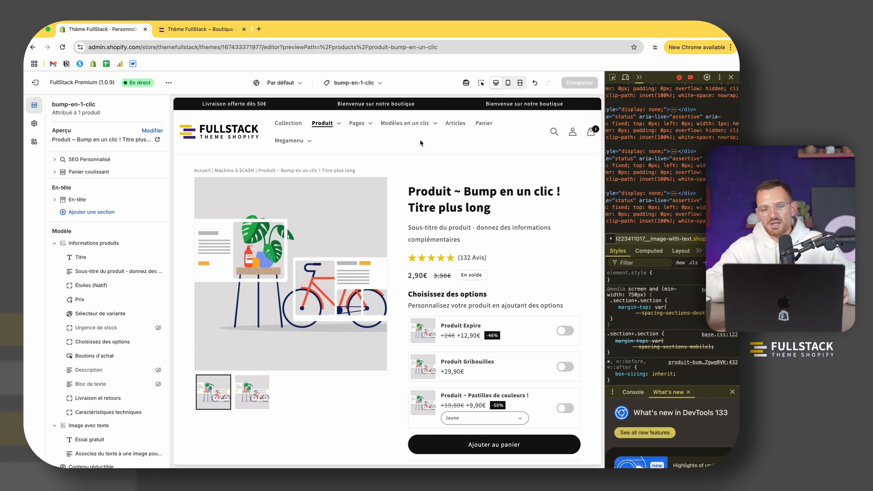
# Browse the list of product templates in the template picker and dismiss it without switching
pyautogui.click(379, 84)
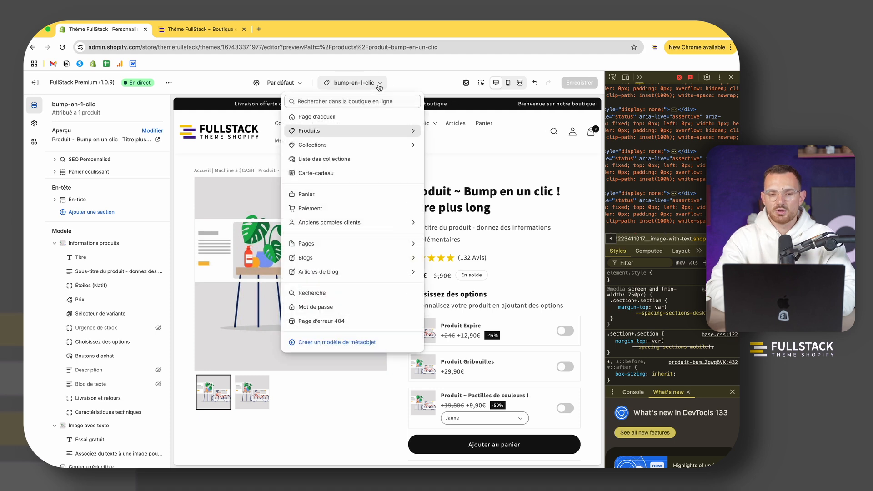
pyautogui.click(346, 134)
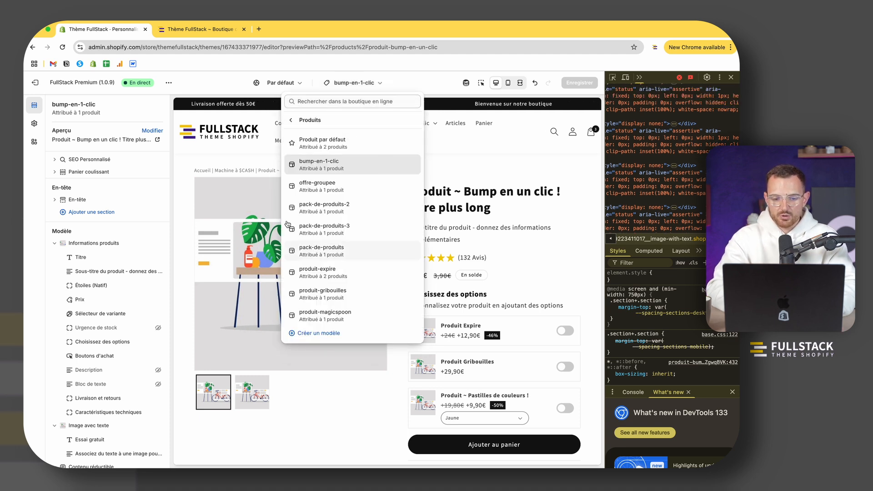
pyautogui.click(565, 234)
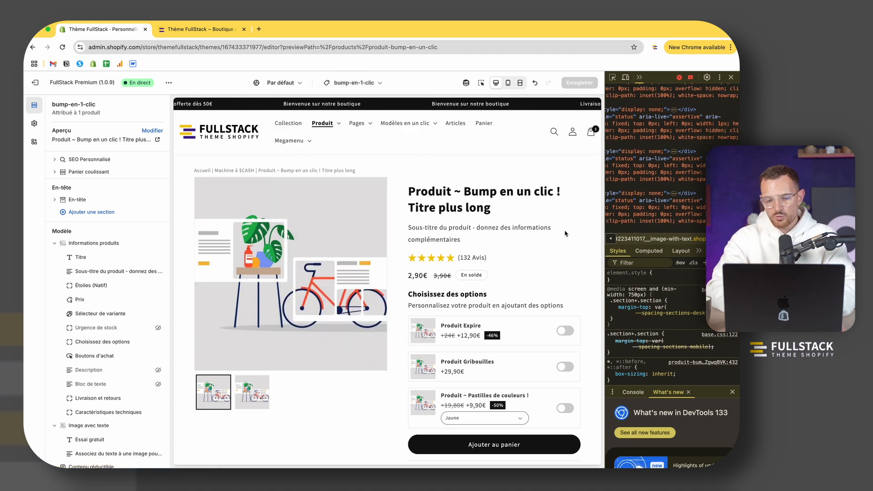